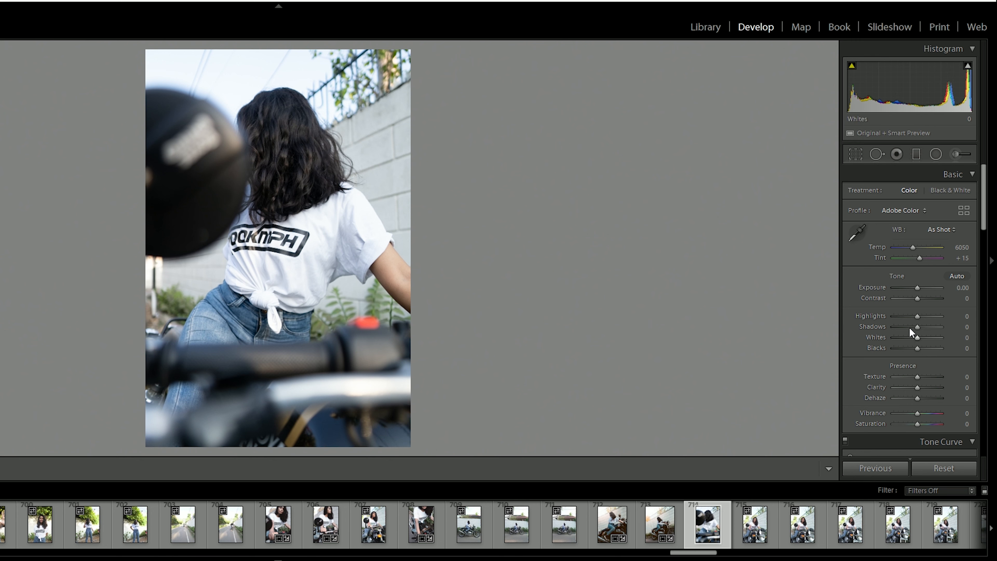
# Set the photo's exposure to −0.36, contrast to +19, highlights to −50, shadows to +7, whites to +14 and blacks to −12.
pyautogui.moveTo(913, 320); pyautogui.dragTo(915, 289)
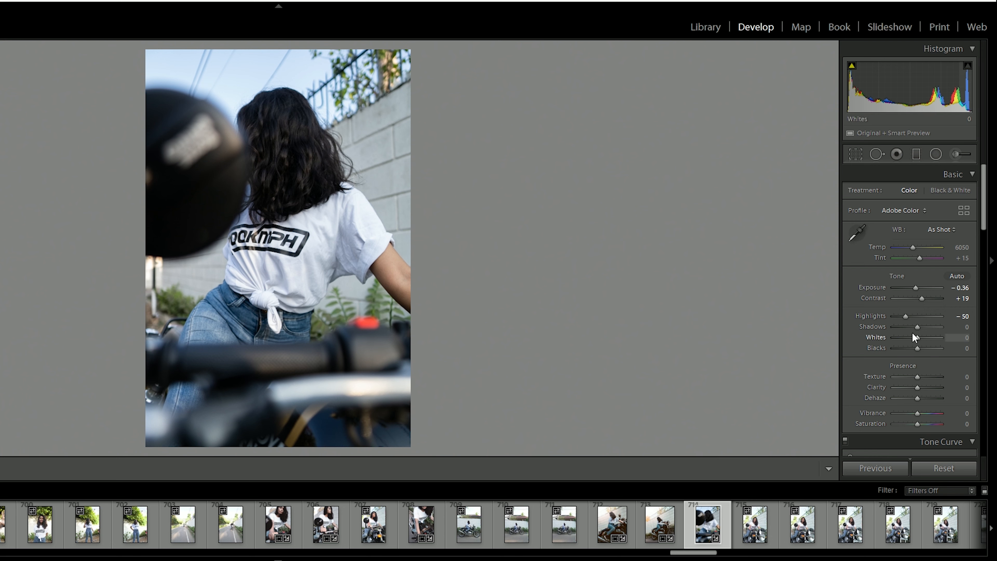
pyautogui.moveTo(917, 328)
pyautogui.mouseDown()
pyautogui.moveTo(907, 336)
pyautogui.moveTo(920, 344)
pyautogui.mouseUp()
pyautogui.click(302, 251)
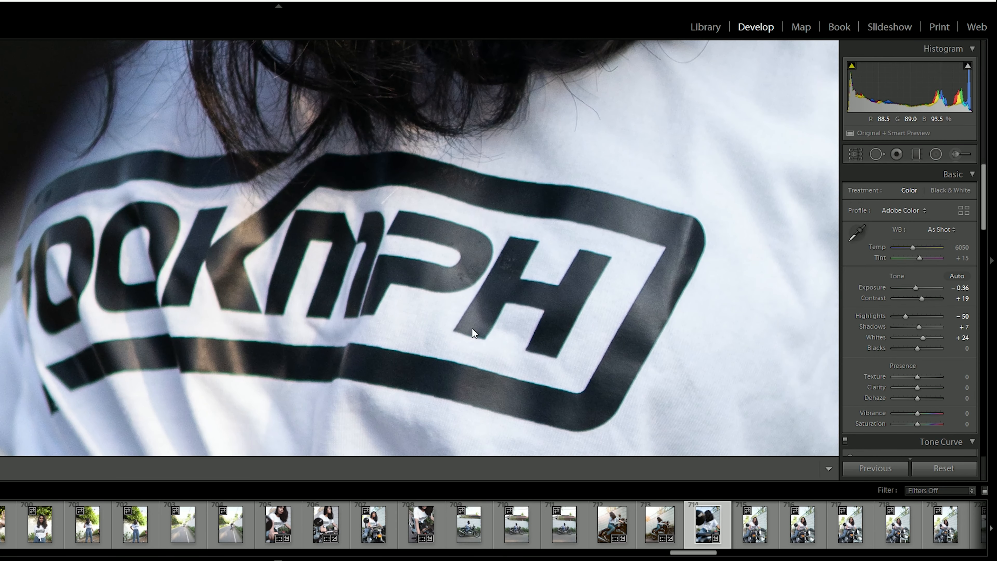
pyautogui.click(455, 326)
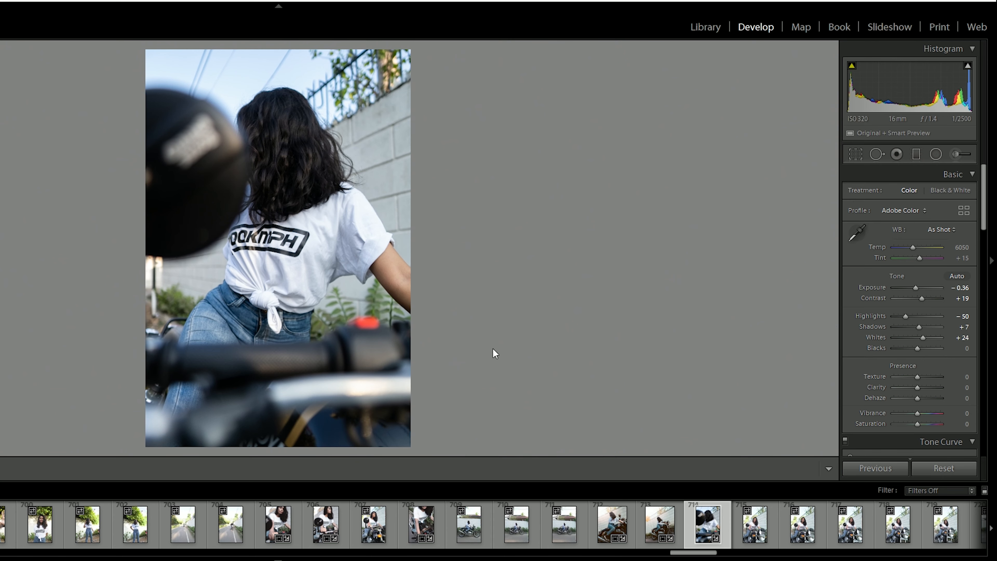
pyautogui.click(330, 257)
pyautogui.click(216, 292)
pyautogui.click(920, 338)
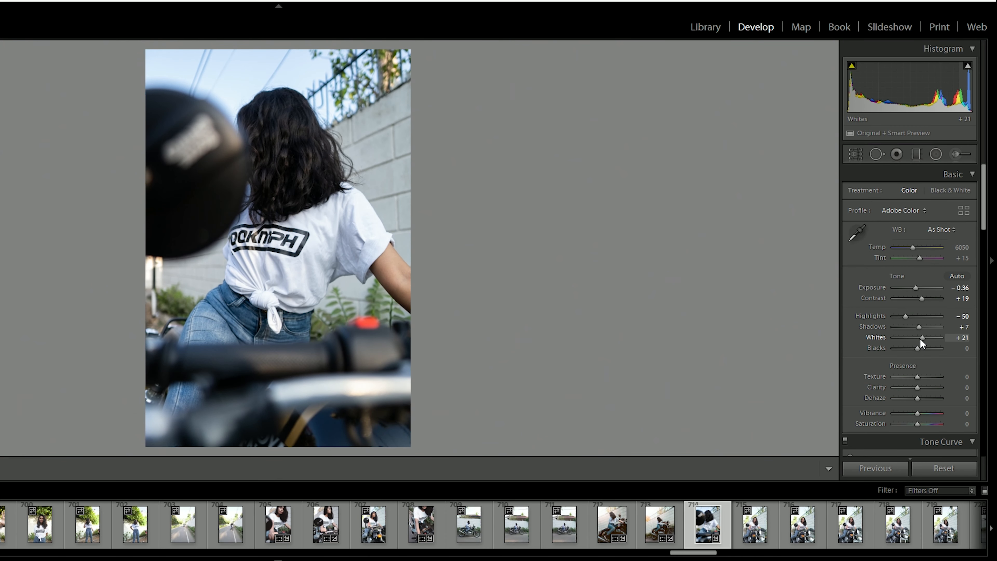
pyautogui.moveTo(915, 348); pyautogui.dragTo(913, 348)
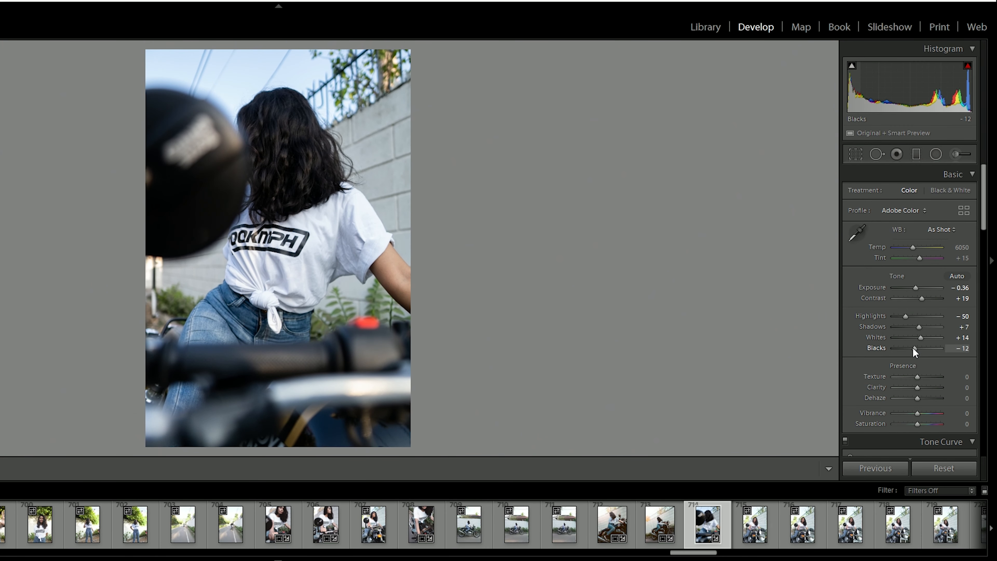
# Set the photo's clarity to +12 and dehaze to +10.
pyautogui.moveTo(918, 387); pyautogui.dragTo(919, 399)
pyautogui.click(285, 264)
pyautogui.click(351, 356)
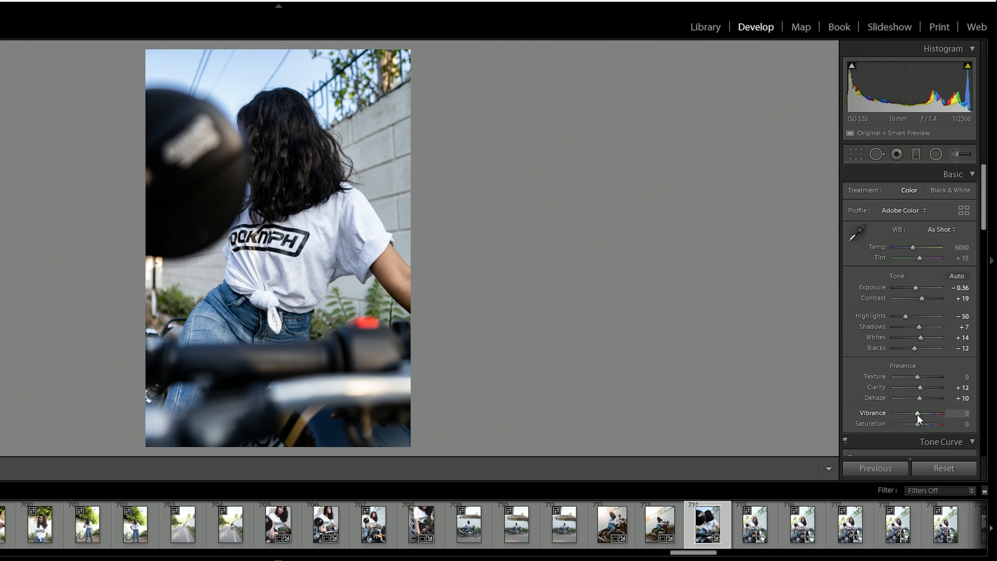
# Reduce vibrance to −31 and saturation to −12, and cool the white balance temperature to 5452.
pyautogui.moveTo(918, 415); pyautogui.dragTo(914, 425)
pyautogui.click(297, 177)
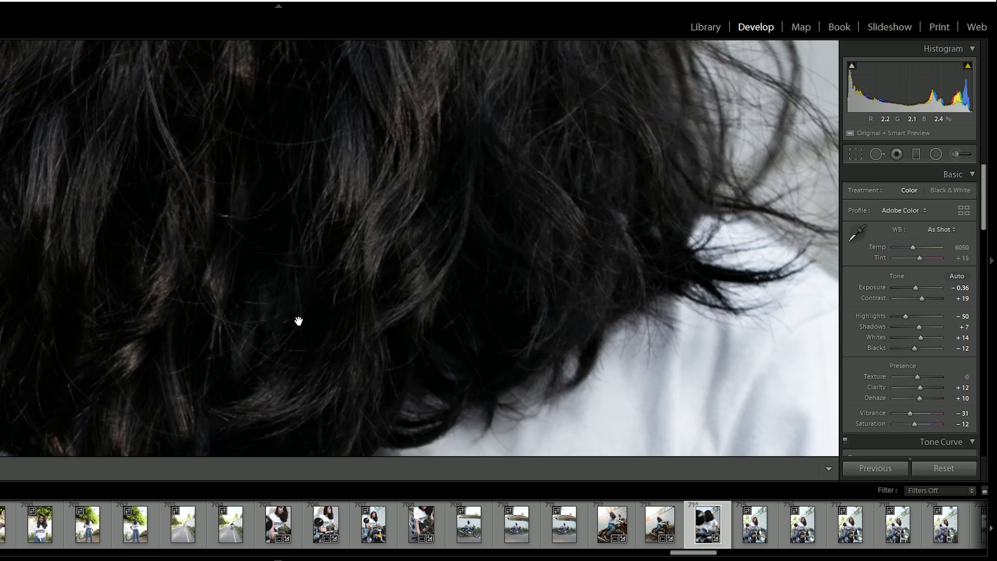
pyautogui.moveTo(298, 320); pyautogui.dragTo(310, 43)
pyautogui.press('z')
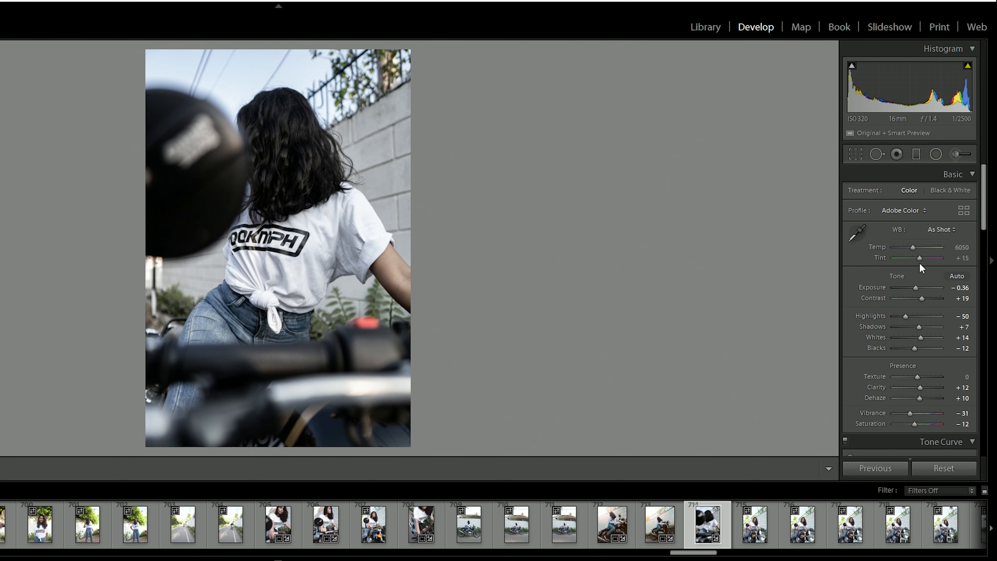
pyautogui.moveTo(911, 246); pyautogui.dragTo(910, 248)
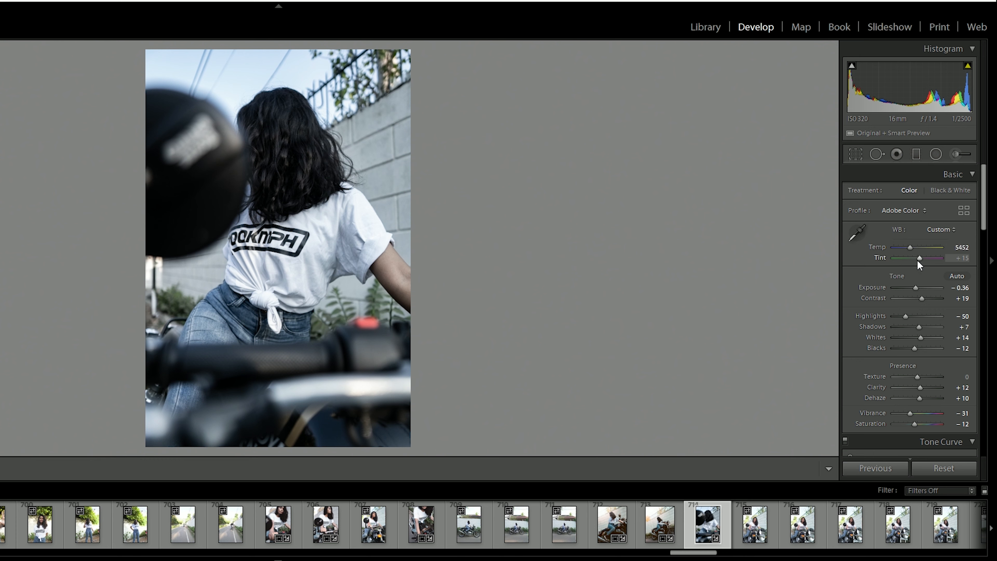
# Inspect the red handlebar switch in the photo and adjust the red color range in the HSL settings.
pyautogui.scroll(-2, 928, 318)
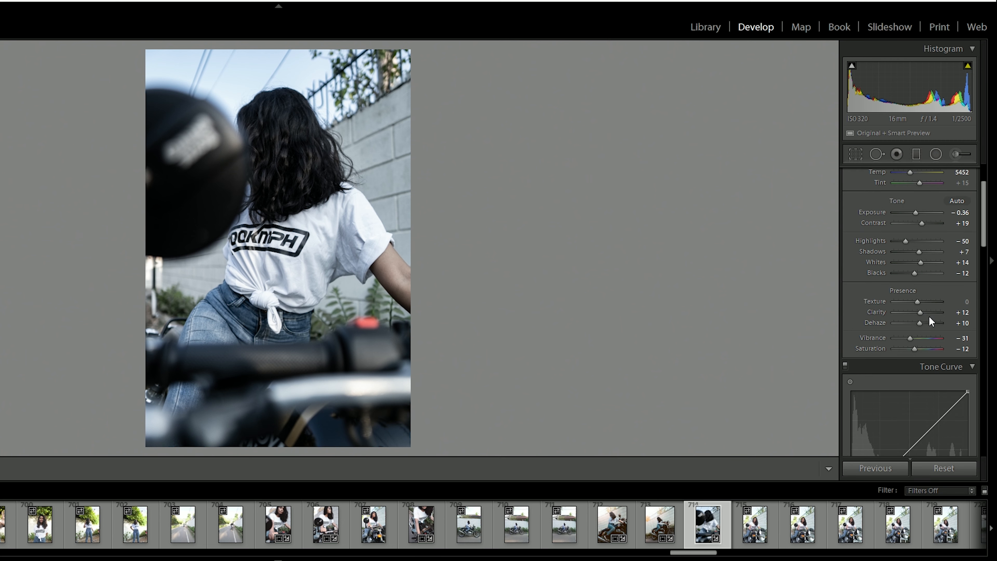
pyautogui.scroll(-6, 929, 317)
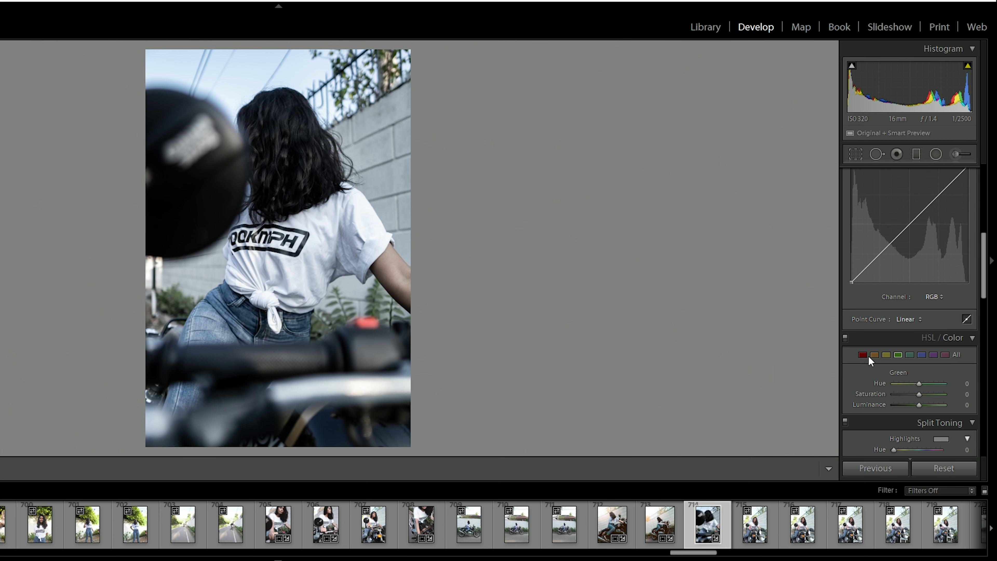
pyautogui.scroll(-2, 871, 338)
pyautogui.click(861, 281)
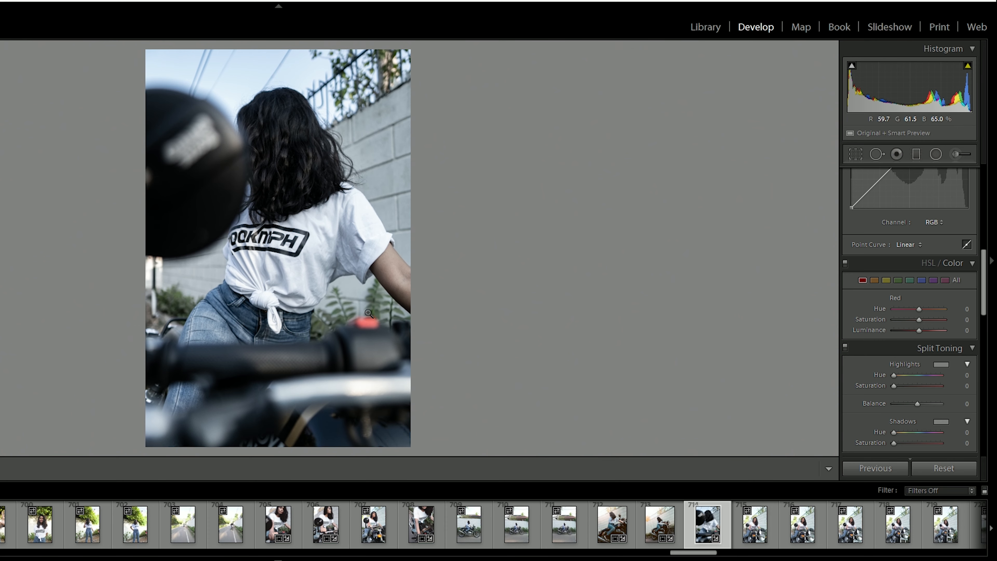
pyautogui.click(368, 329)
pyautogui.moveTo(374, 436); pyautogui.dragTo(375, 251)
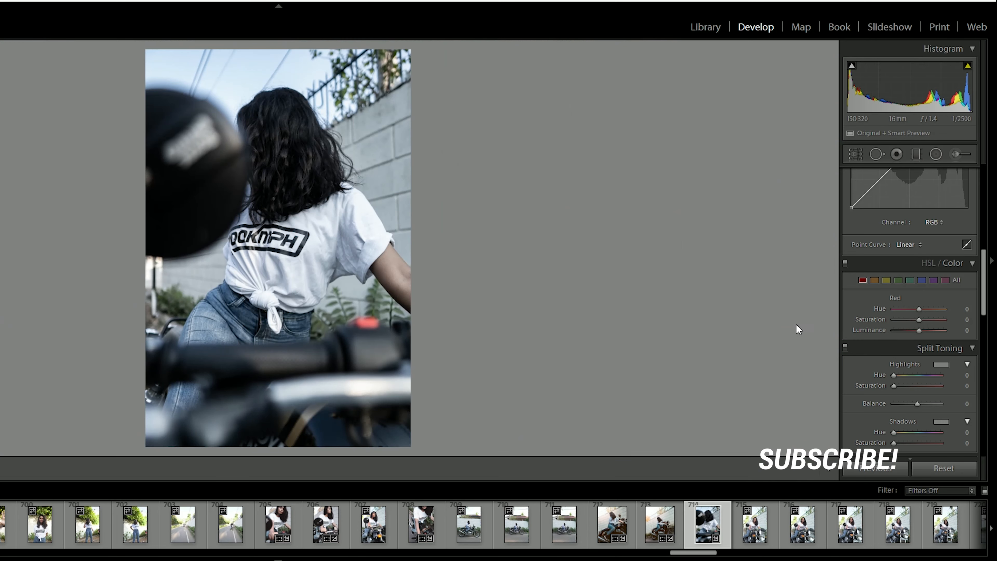
pyautogui.moveTo(921, 321); pyautogui.dragTo(890, 310)
# Set the green color range to hue −29, saturation +60 and luminance −47.
pyautogui.click(898, 280)
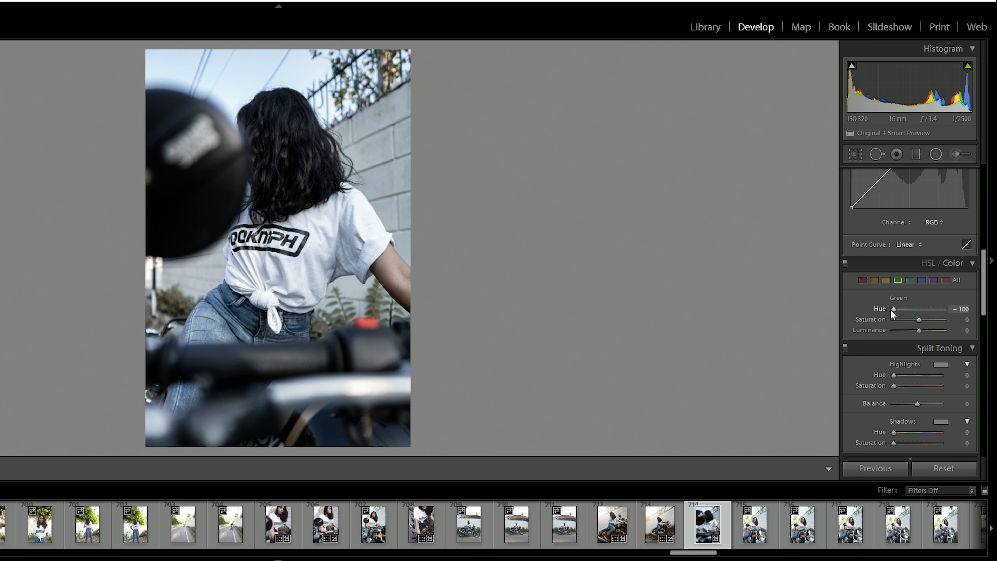
pyautogui.moveTo(894, 309); pyautogui.dragTo(906, 333)
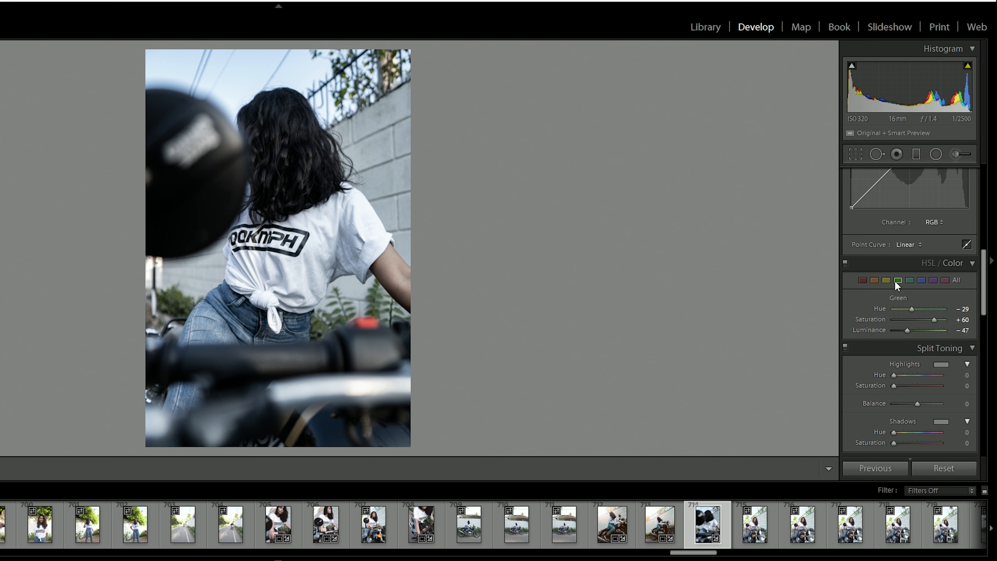
# Set the orange hue to −20, judging the skin tone on a close-up of the woman's arm.
pyautogui.click(874, 280)
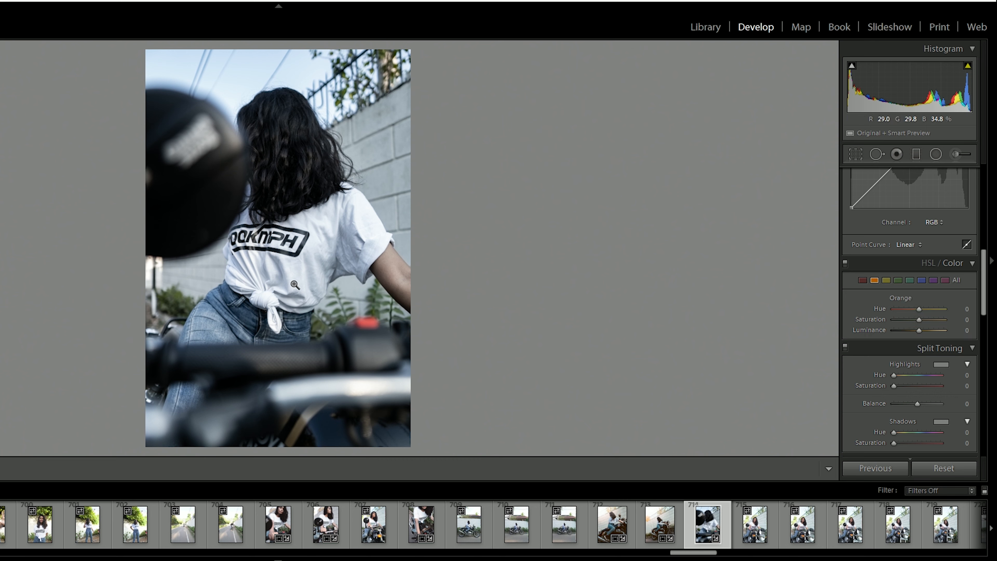
pyautogui.click(384, 272)
pyautogui.moveTo(416, 278); pyautogui.dragTo(312, 292)
pyautogui.click(312, 292)
pyautogui.click(408, 276)
pyautogui.moveTo(408, 275); pyautogui.dragTo(27, 88)
pyautogui.moveTo(918, 308); pyautogui.dragTo(910, 338)
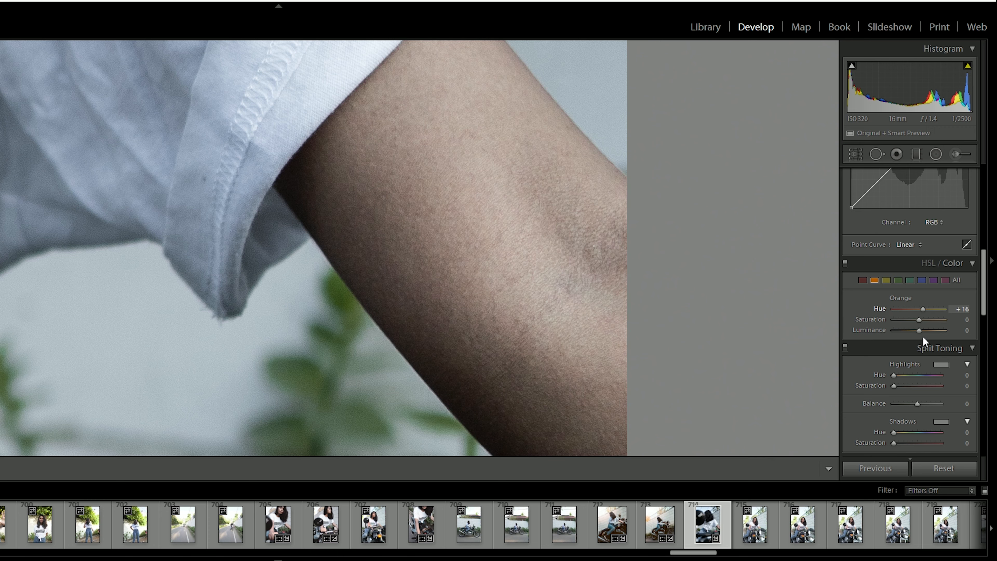
pyautogui.press('z')
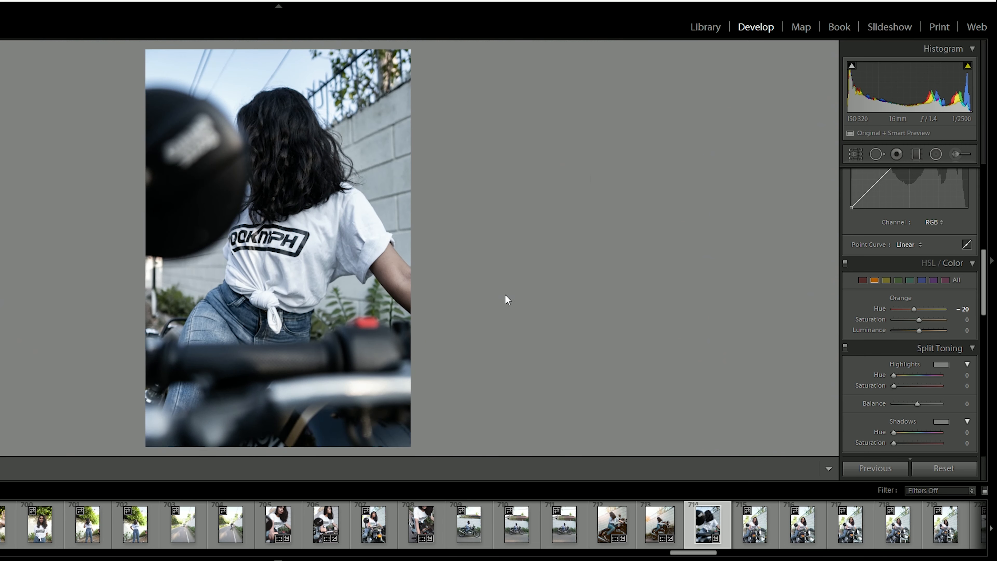
# Brighten the skin tone by setting the orange saturation to +7 and the orange luminance to +58.
pyautogui.moveTo(919, 320)
pyautogui.mouseDown()
pyautogui.moveTo(954, 329)
pyautogui.moveTo(919, 333)
pyautogui.mouseUp()
pyautogui.moveTo(921, 330); pyautogui.dragTo(934, 338)
pyautogui.click(393, 277)
pyautogui.moveTo(313, 253); pyautogui.dragTo(347, 314)
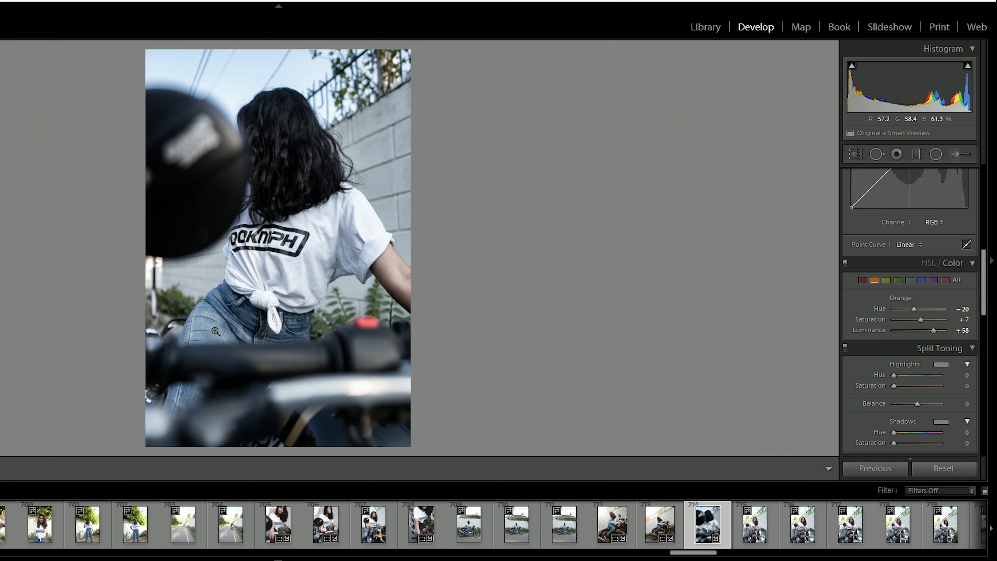
# Set the blue color range to hue −9, saturation −20 and luminance −11.
pyautogui.click(919, 281)
pyautogui.moveTo(918, 308); pyautogui.dragTo(916, 311)
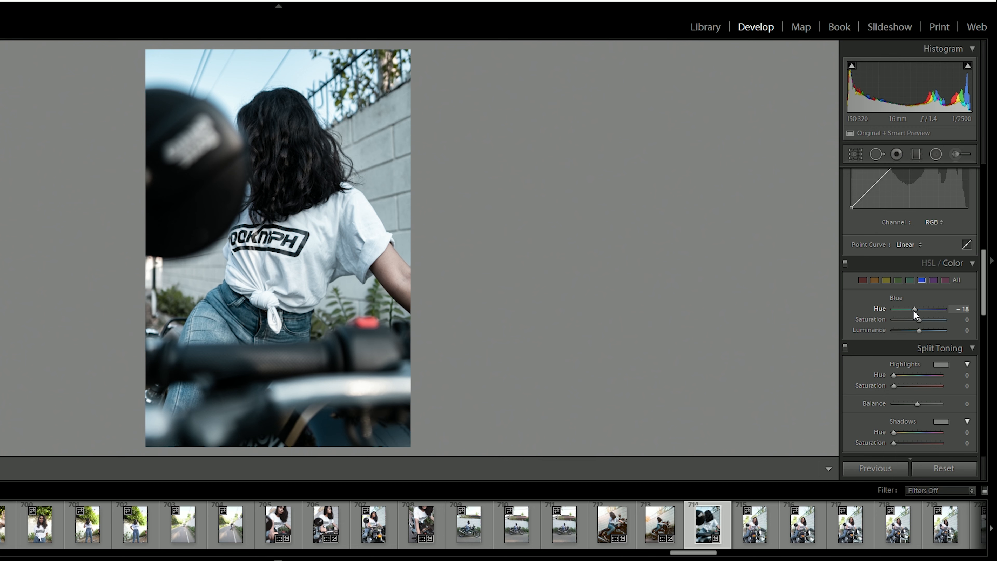
pyautogui.moveTo(913, 312); pyautogui.dragTo(911, 319)
pyautogui.scroll(4, 915, 318)
pyautogui.moveTo(919, 320)
pyautogui.mouseDown()
pyautogui.moveTo(903, 318)
pyautogui.moveTo(917, 332)
pyautogui.mouseUp()
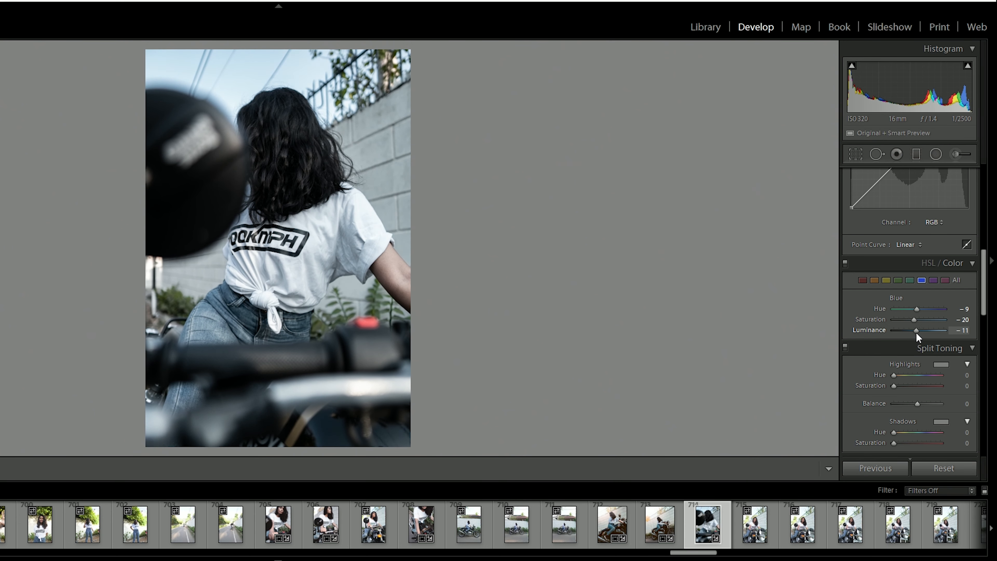
# Set the aqua hue to +64, checking its effect on a close-up of the concrete wall.
pyautogui.click(910, 280)
pyautogui.moveTo(918, 309); pyautogui.dragTo(947, 314)
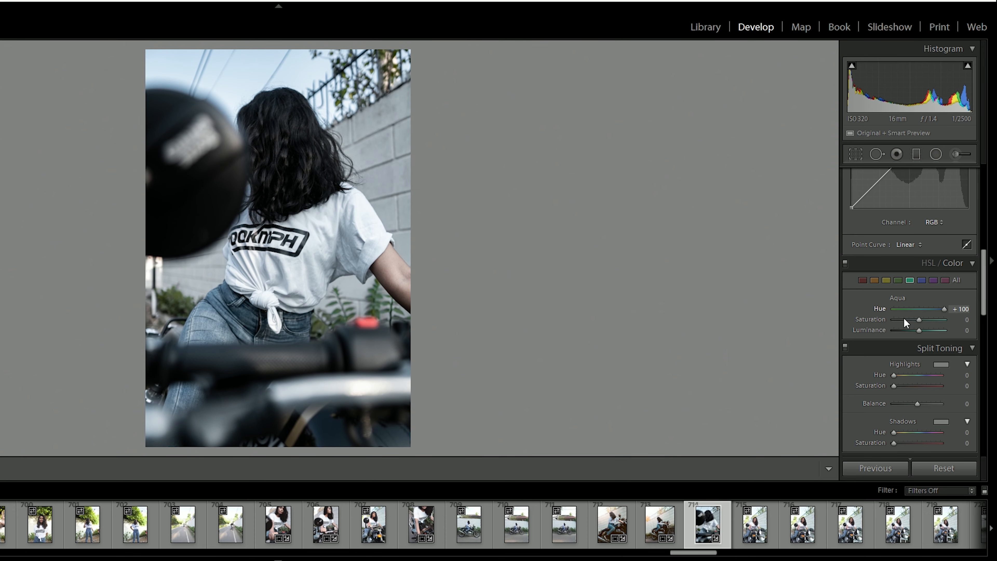
pyautogui.click(387, 154)
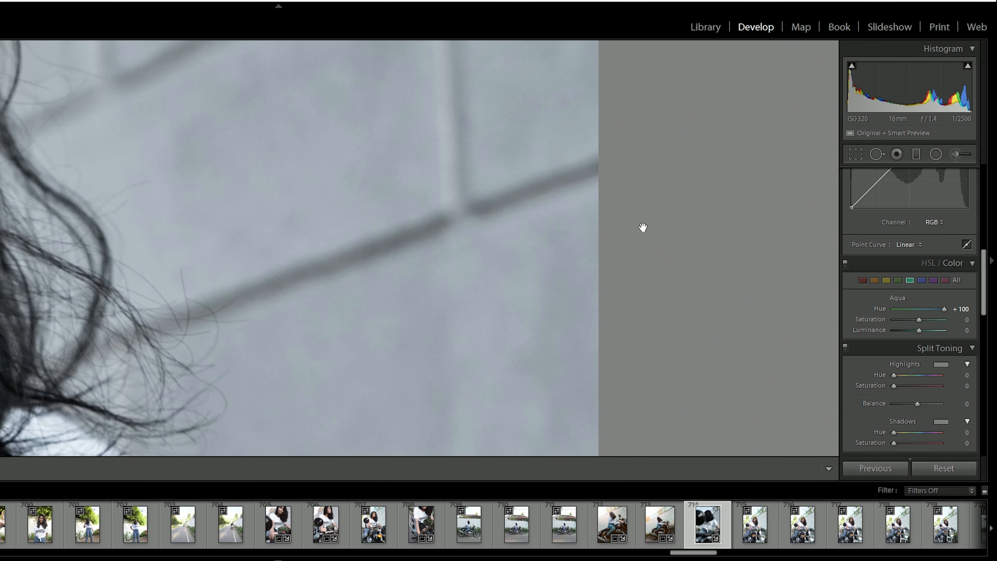
pyautogui.moveTo(929, 309)
pyautogui.mouseDown()
pyautogui.moveTo(863, 306)
pyautogui.moveTo(966, 317)
pyautogui.moveTo(935, 310)
pyautogui.mouseUp()
pyautogui.click(198, 235)
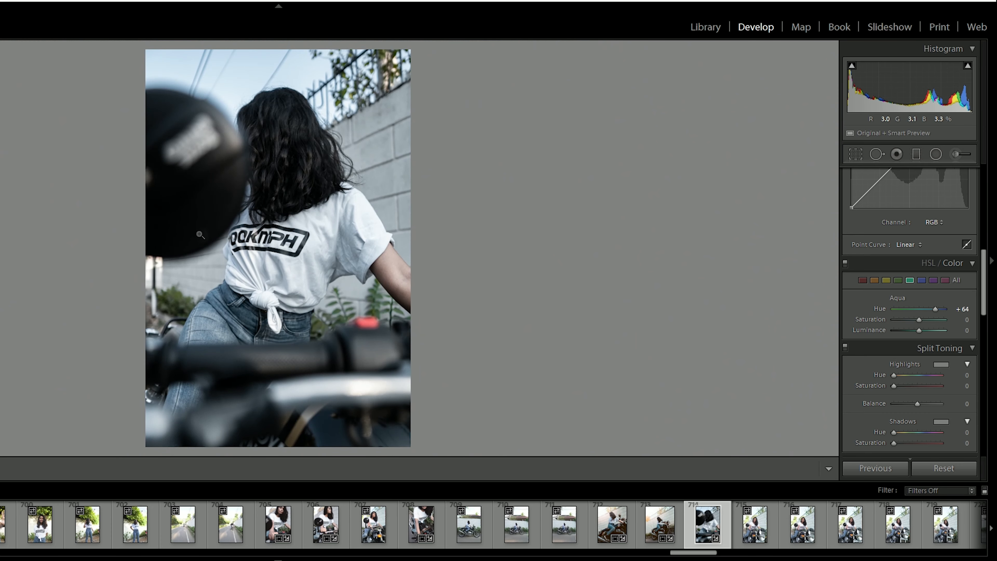